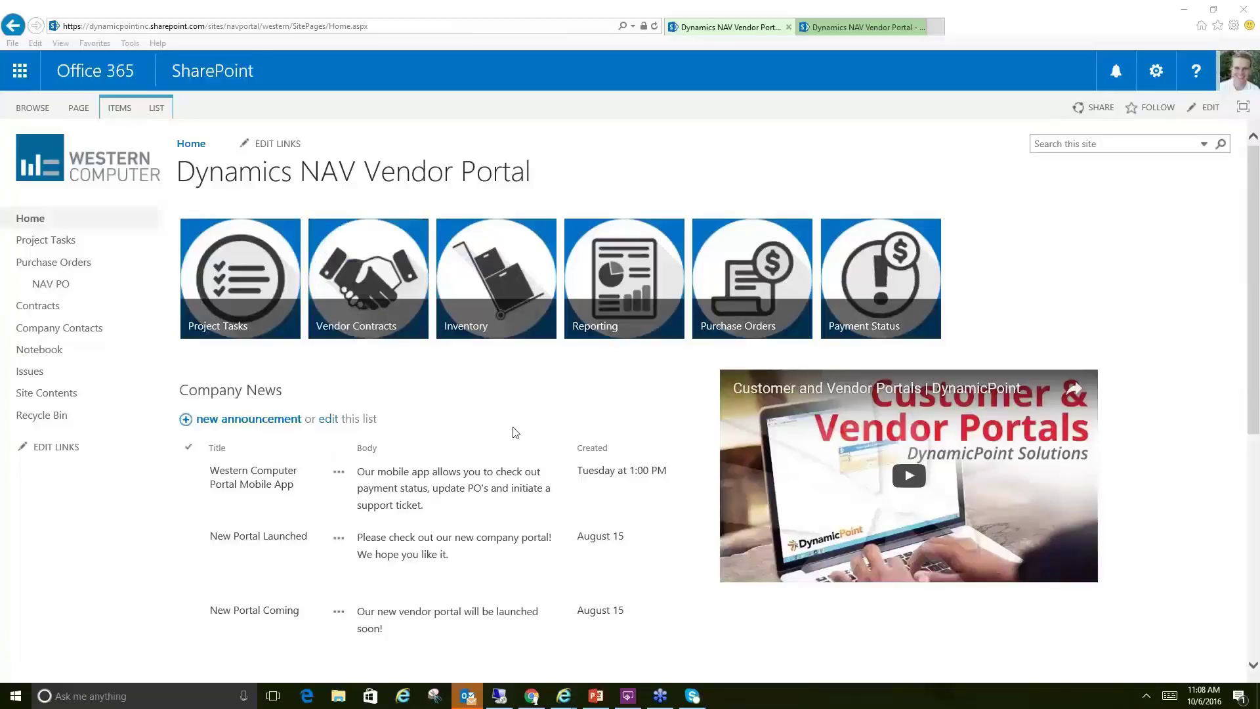
Browse the portal home page, briefly selecting then clearing the Western Computer Portal Mobile App news item
left_click(499, 489)
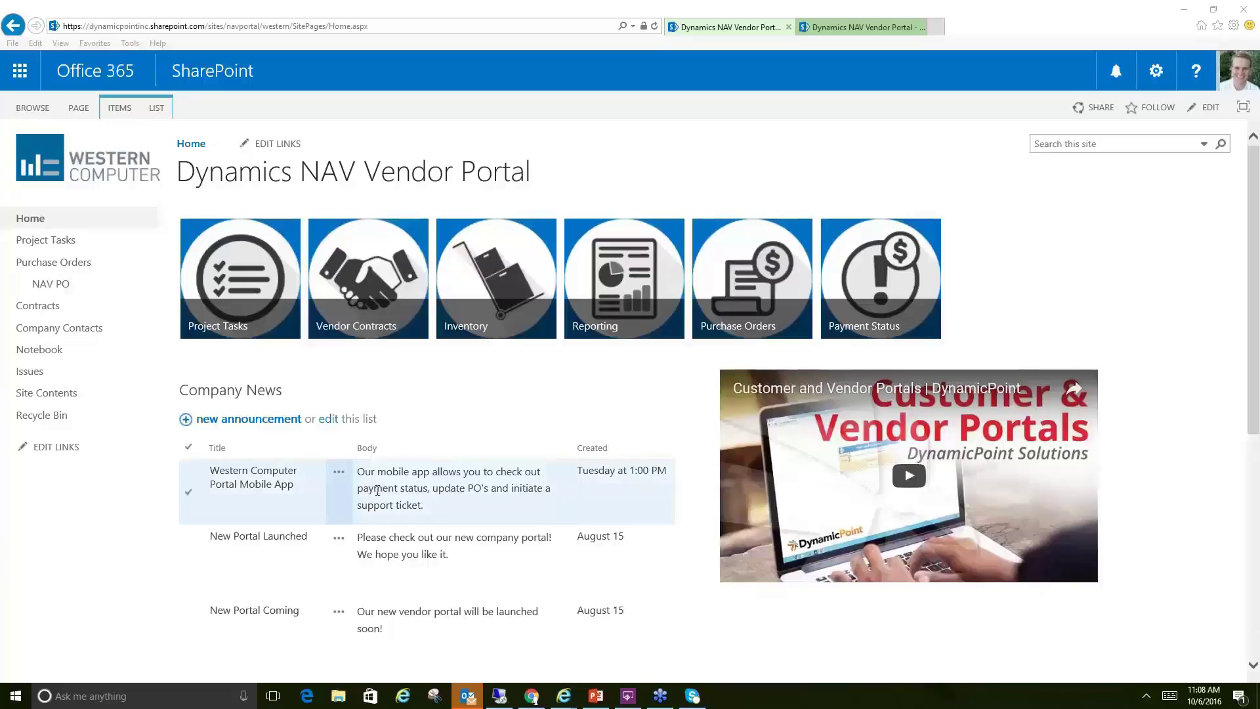
left_click(269, 523)
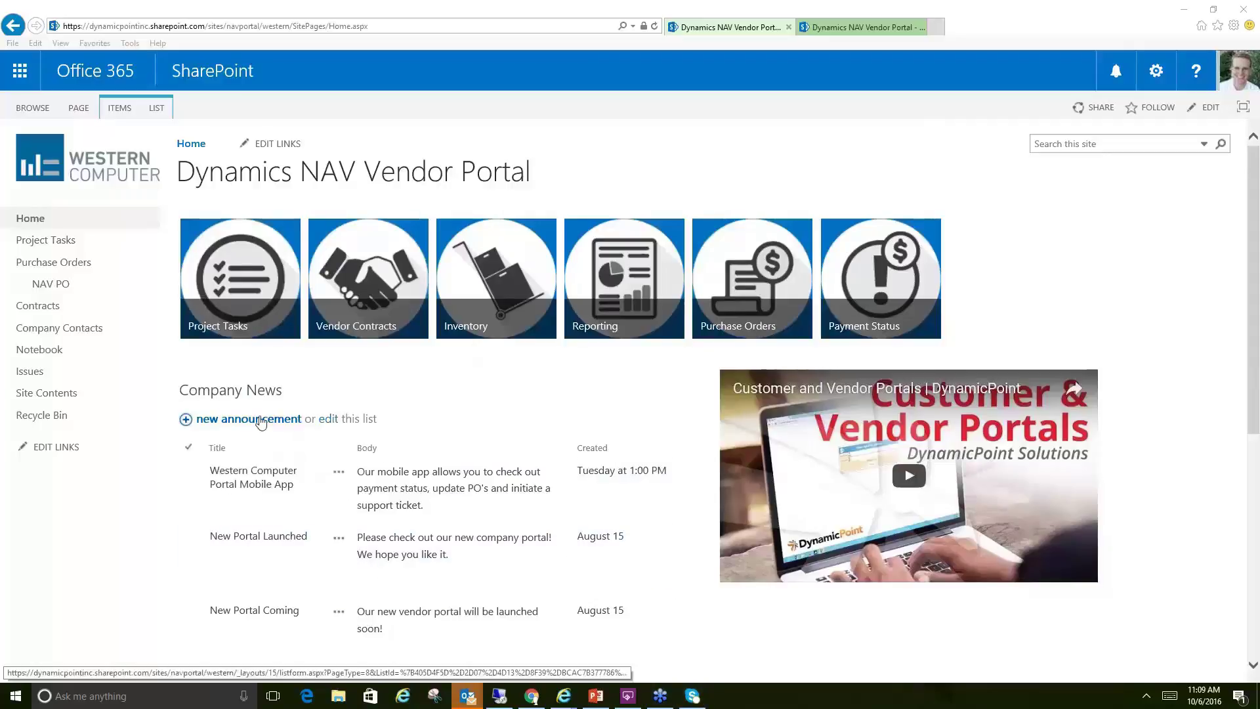
scroll(260, 422, "down", 4)
scroll(309, 467, "up", 2)
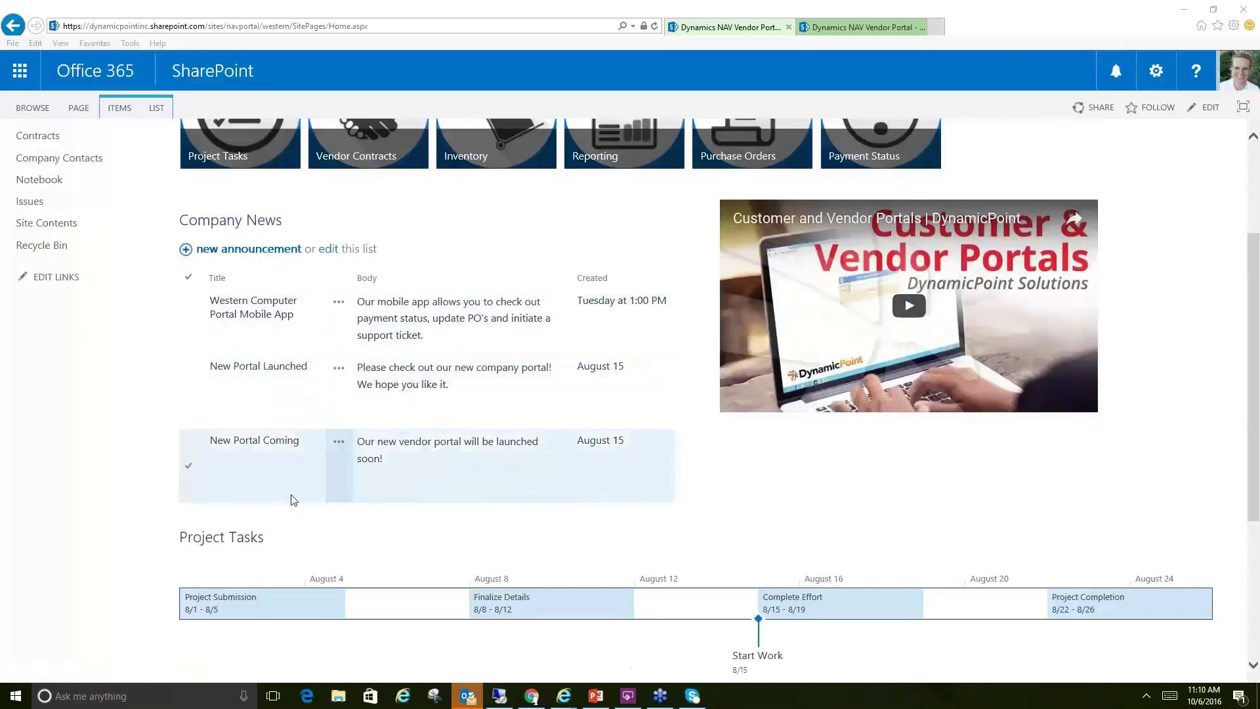
scroll(293, 500, "down", 3)
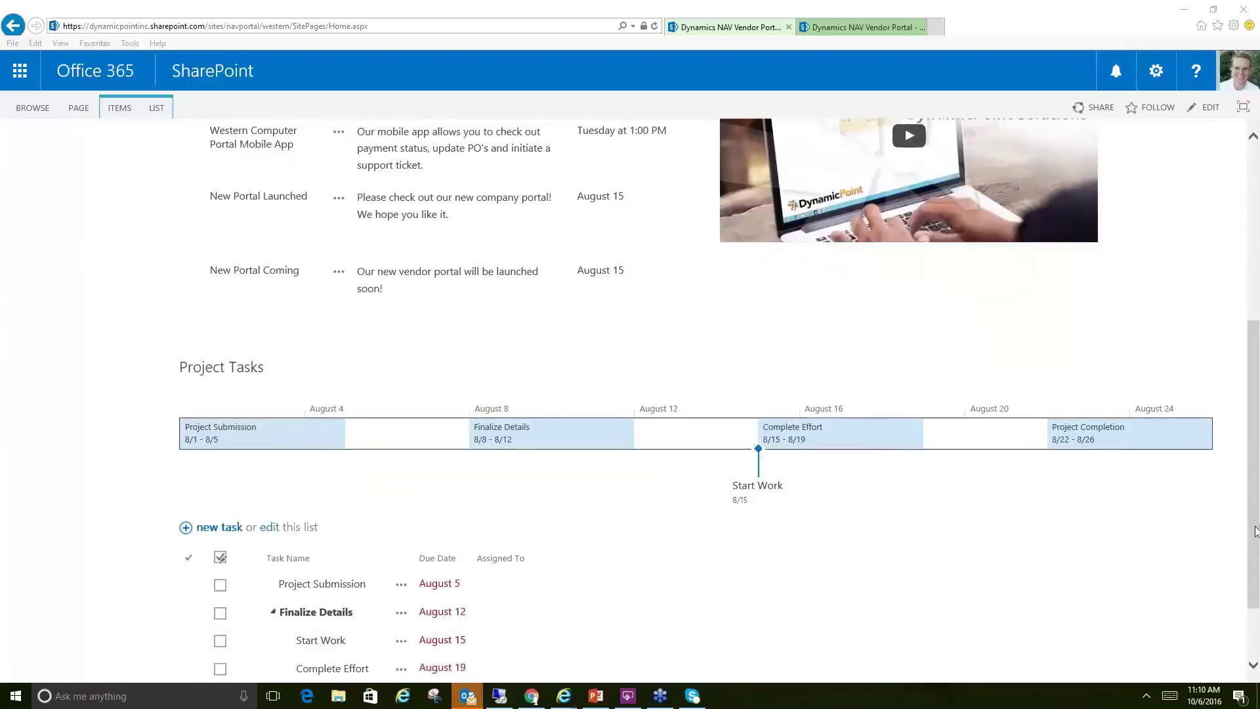
left_click_drag(1255, 532, 1240, 365)
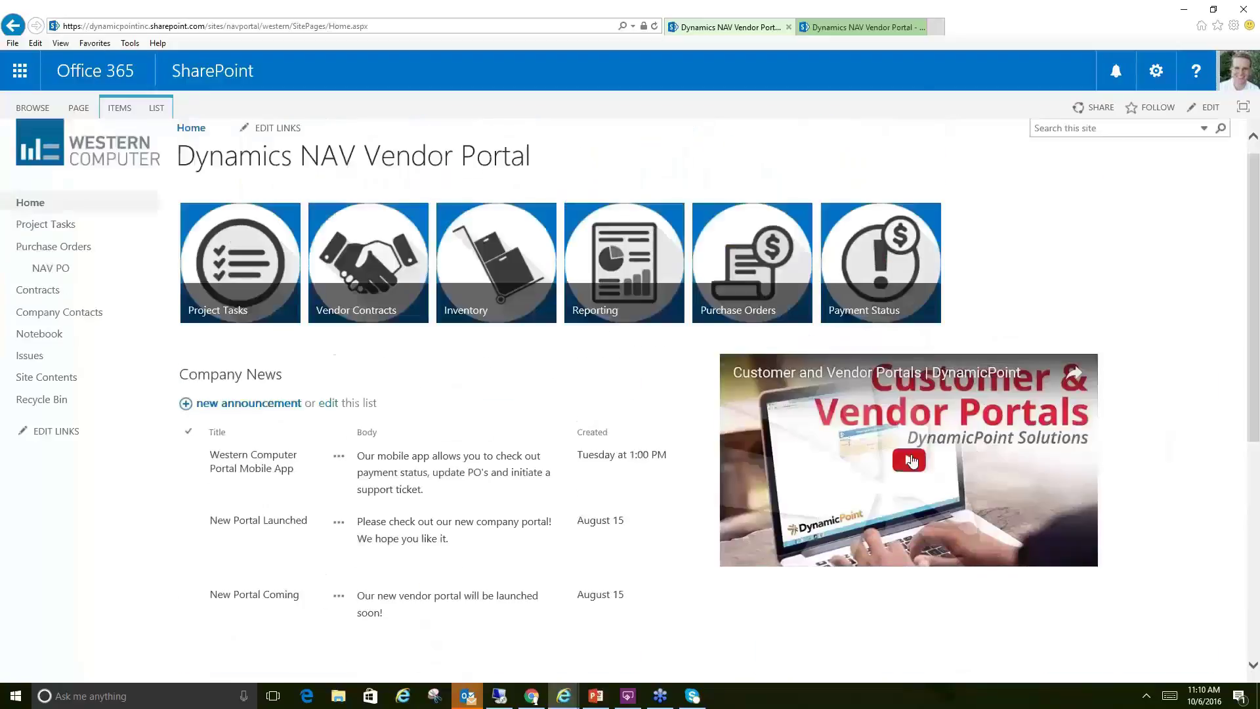
Play the Customer and Vendor Portals video, skip ahead past 1:36 to about 2:26, and pause at 2:27
left_click(909, 460)
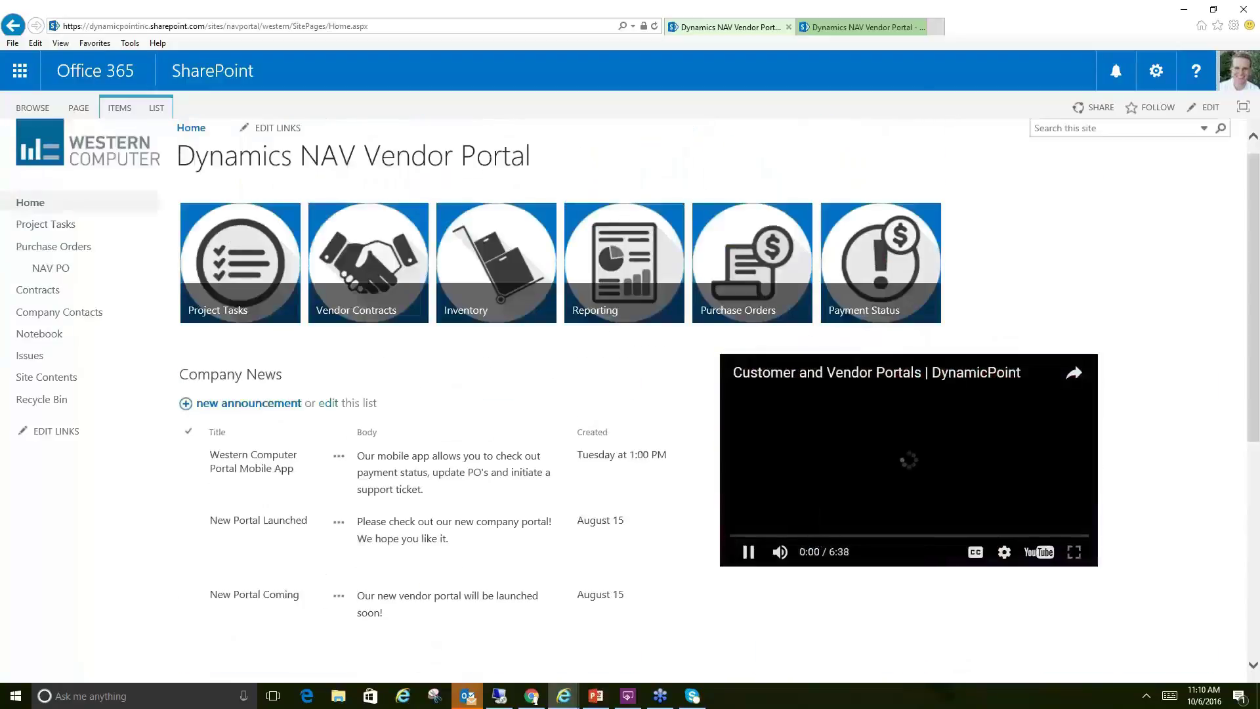
left_click(816, 535)
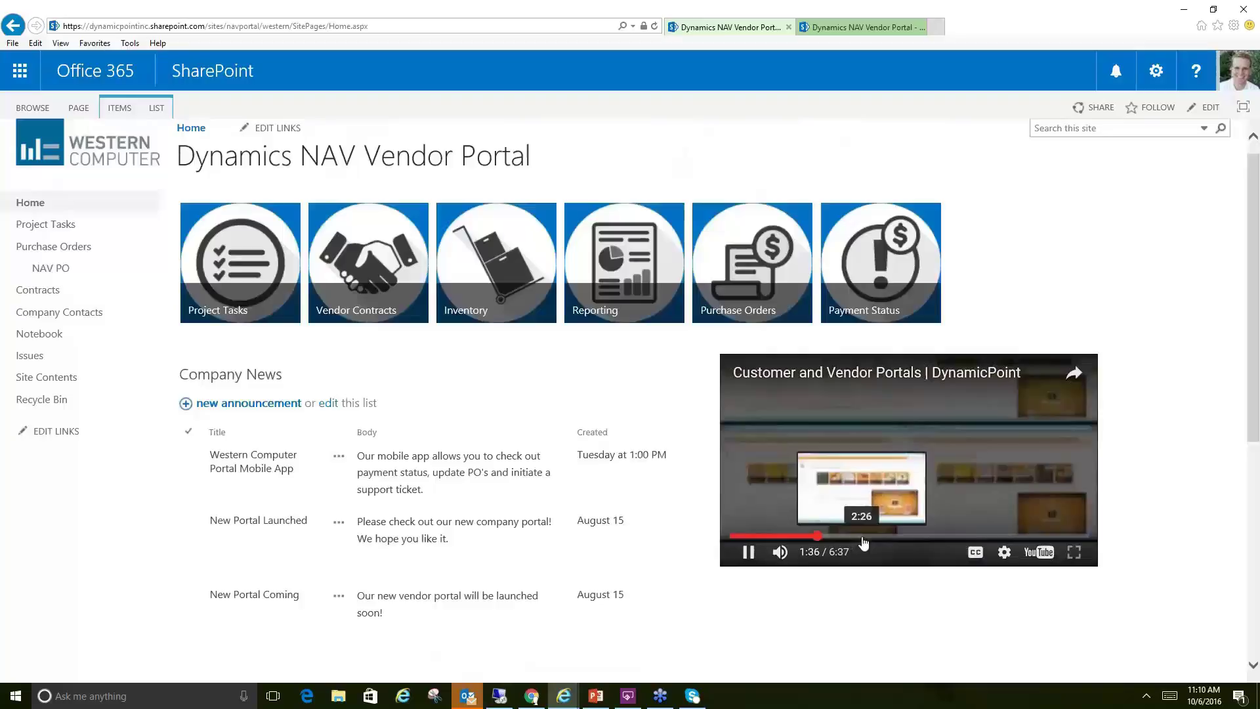
left_click(863, 536)
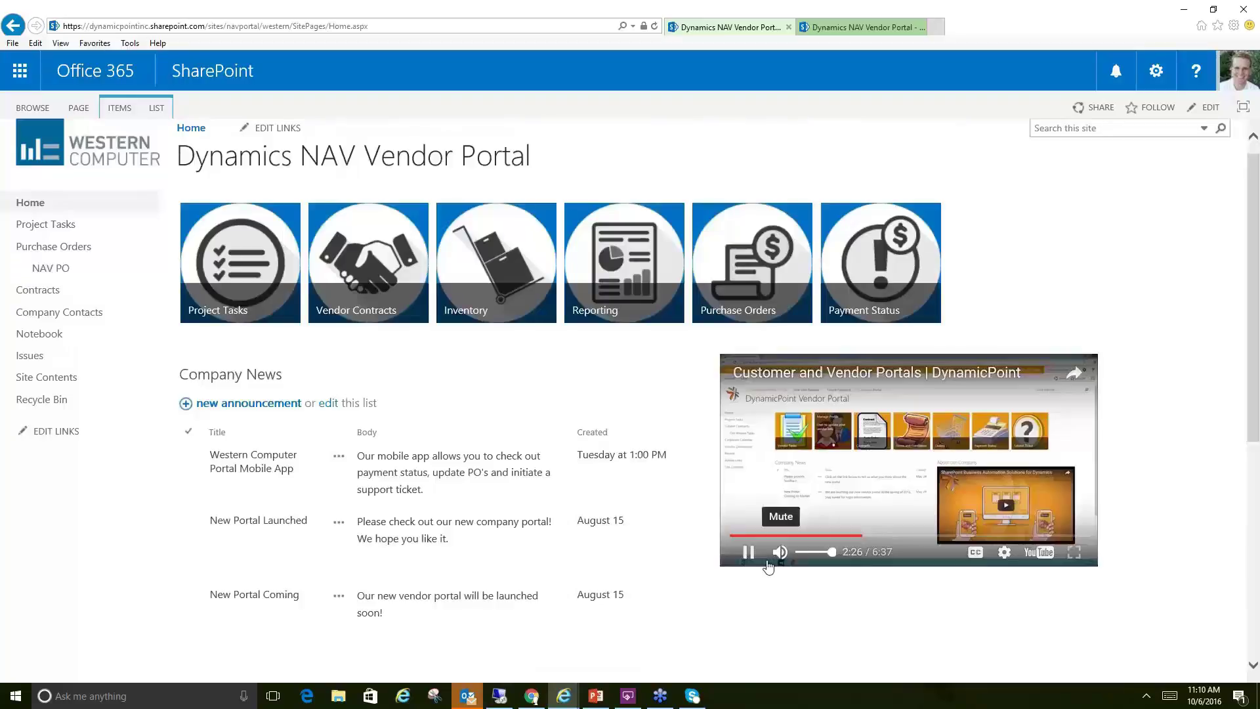
left_click(747, 551)
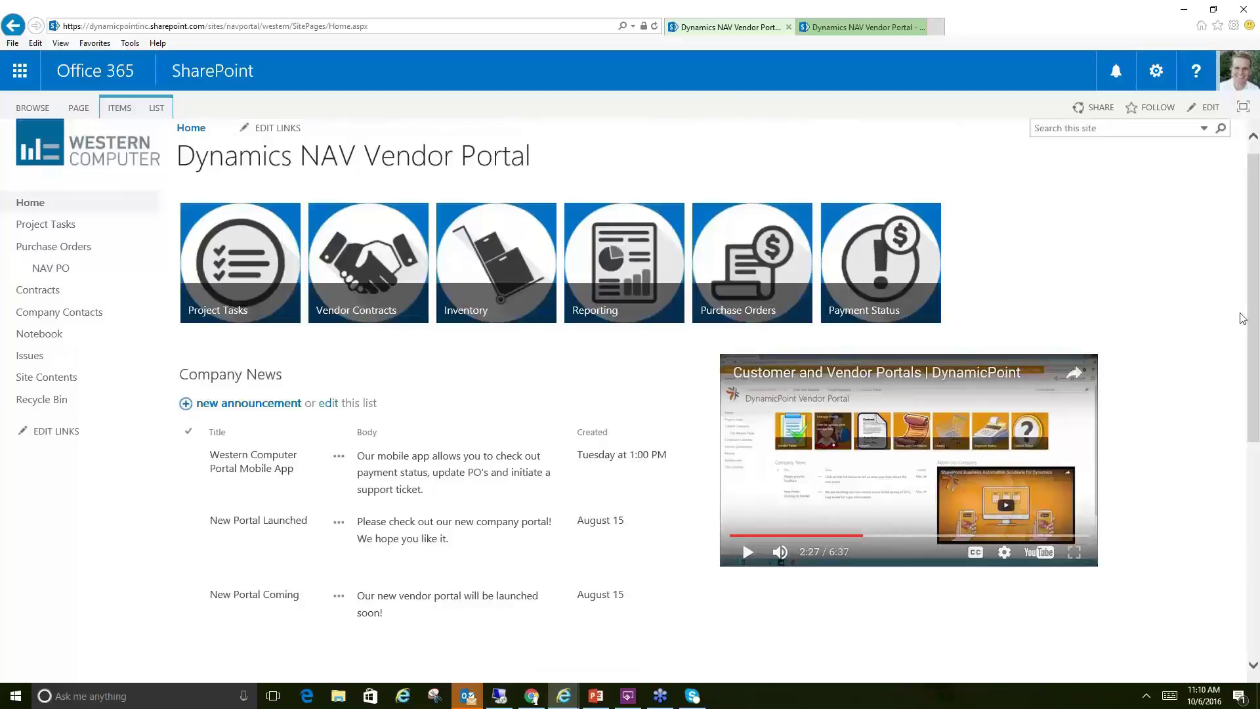
mouse_move(919, 282)
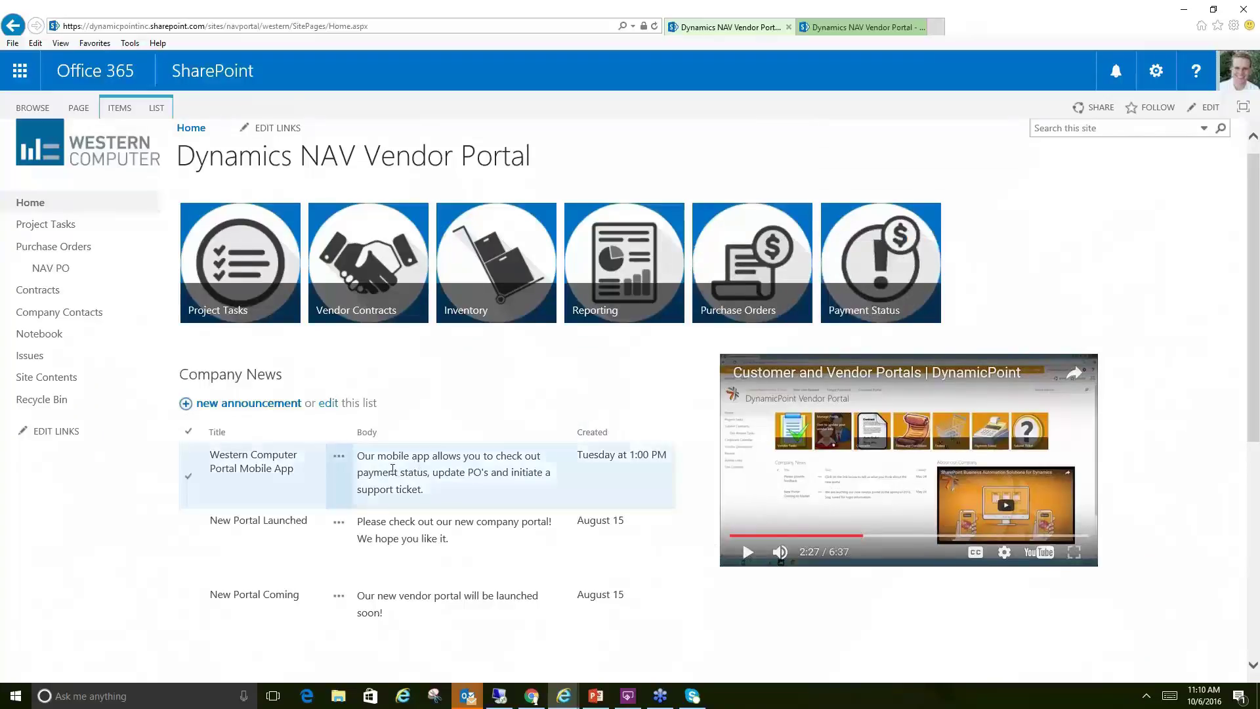
Tick the Start Work and Complete Effort tasks as complete in the Project Tasks list
mouse_move(224, 319)
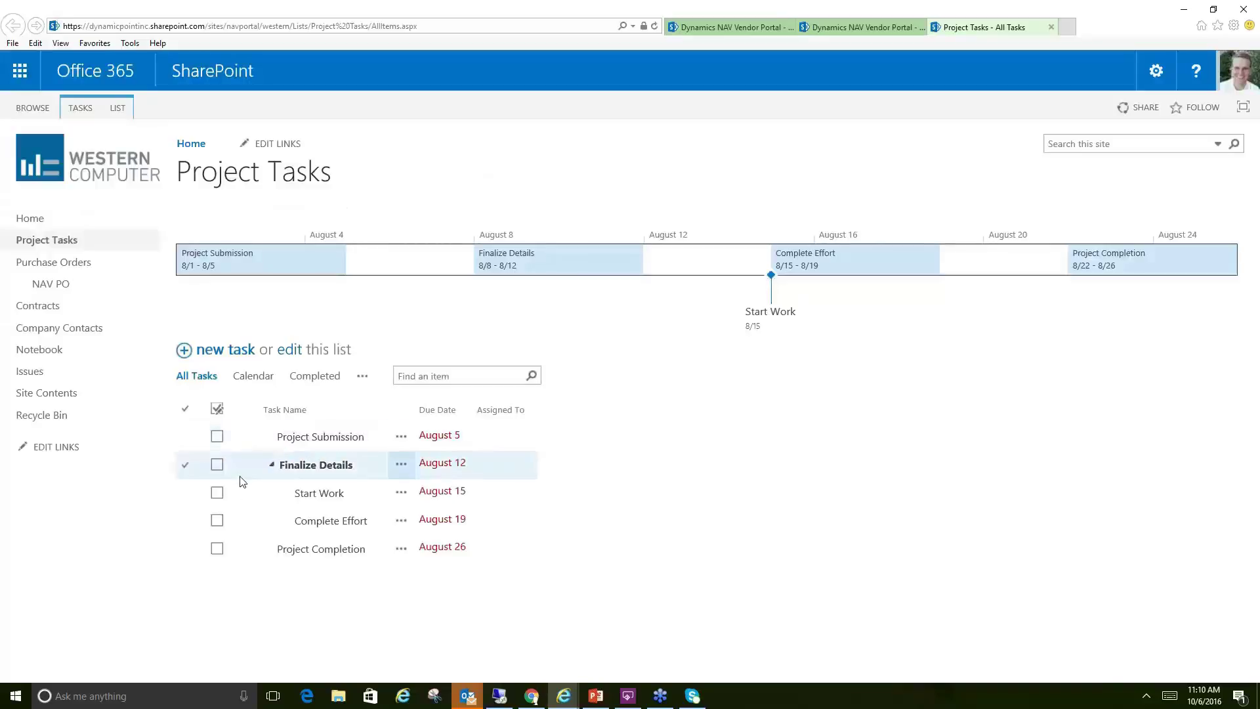
left_click(219, 494)
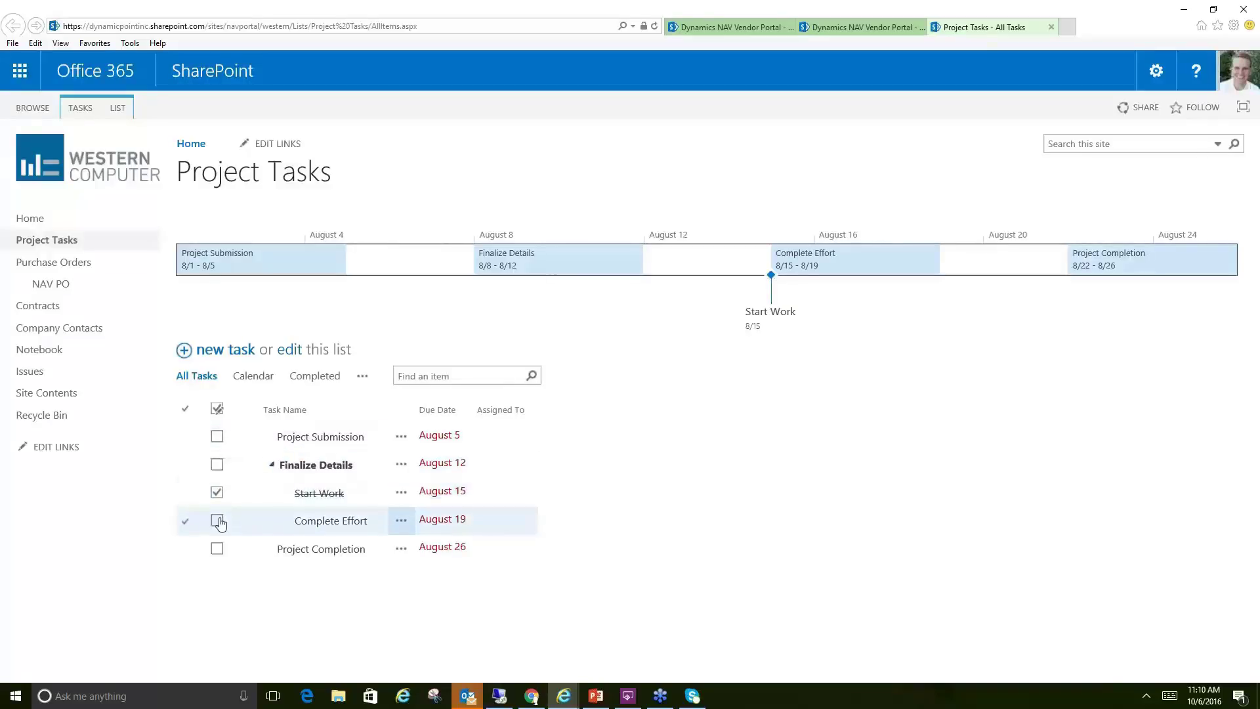
left_click(218, 522)
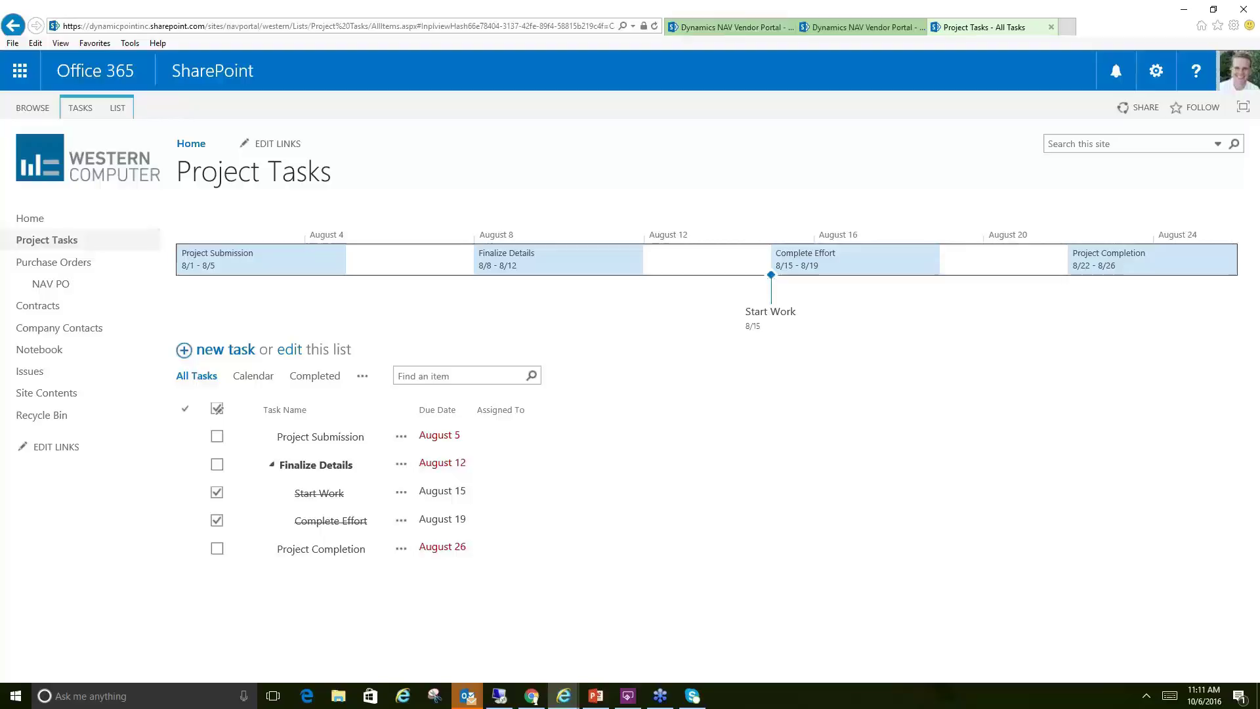
Return to the portal home page and open the Vendor Contracts document library
left_click(1050, 27)
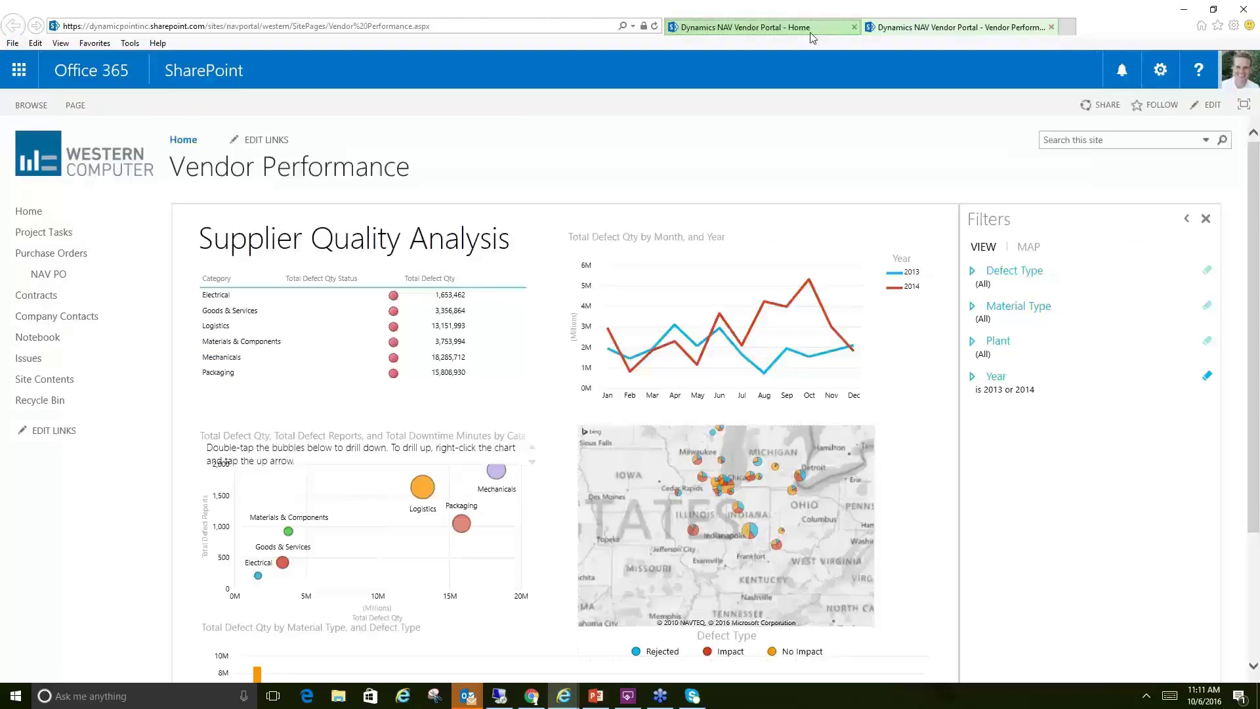
left_click(728, 27)
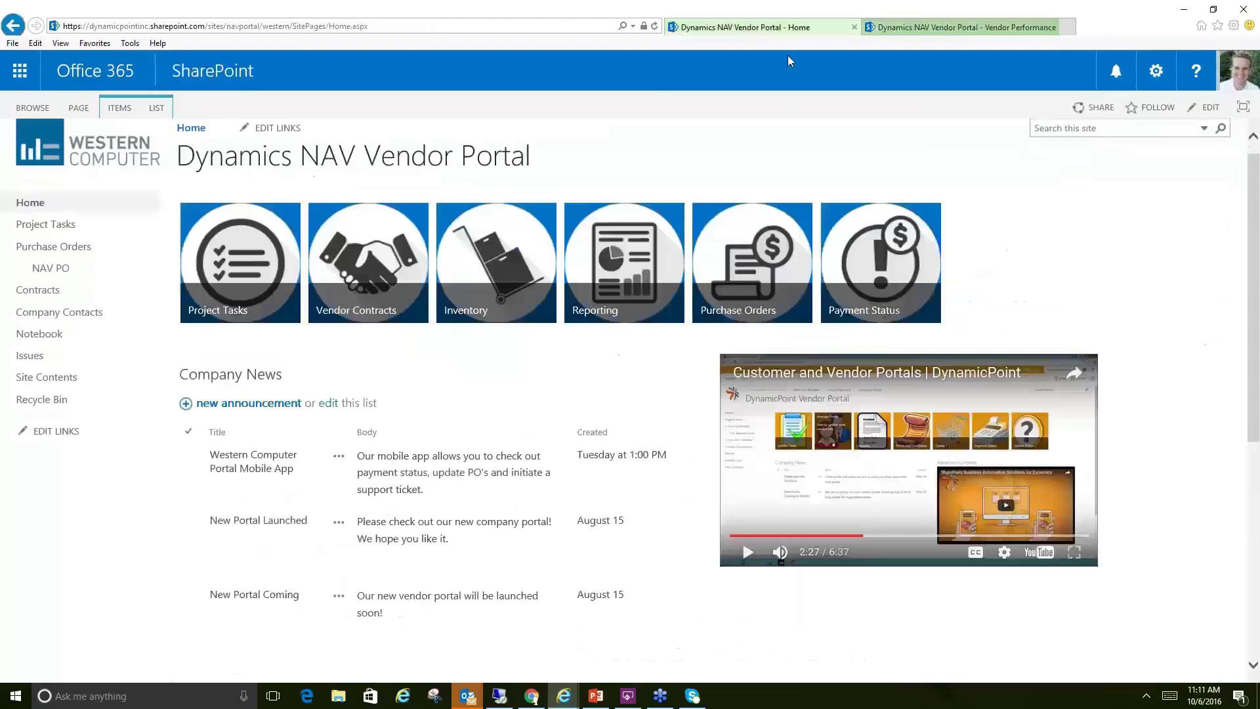
left_click(385, 263)
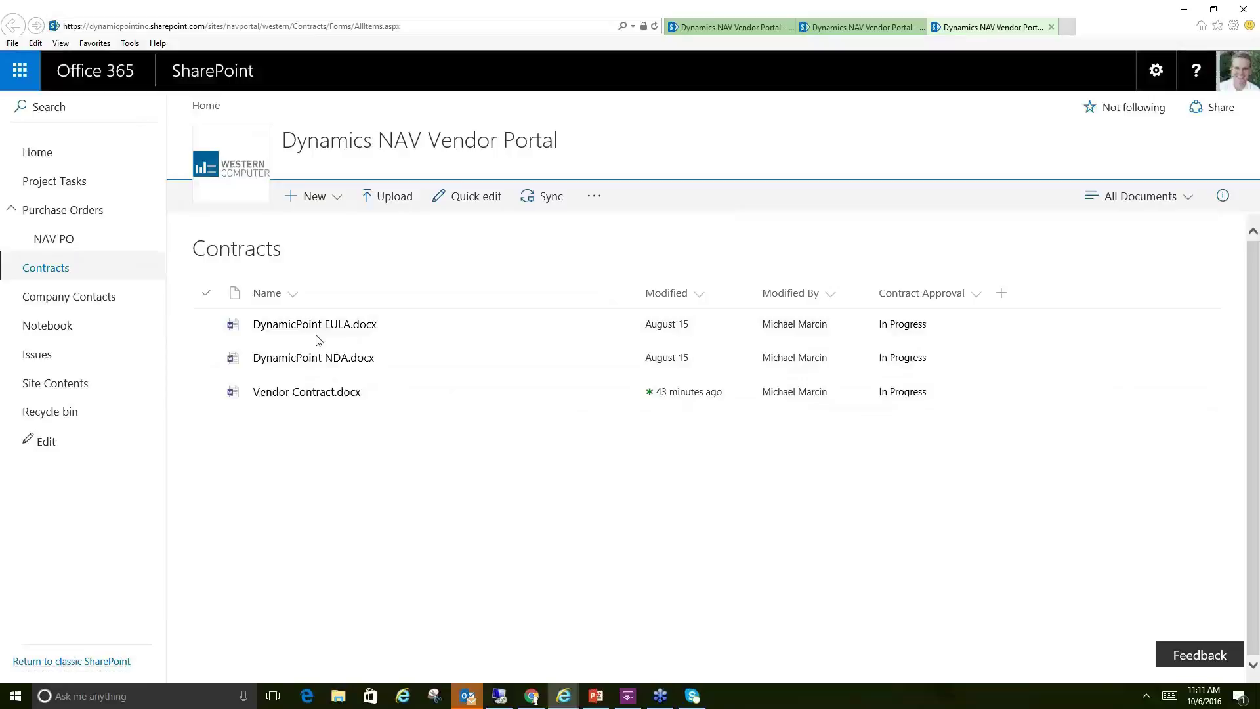
Upload Vendor SLA.docx from Downloads > Demo into the Contracts library
left_click(396, 202)
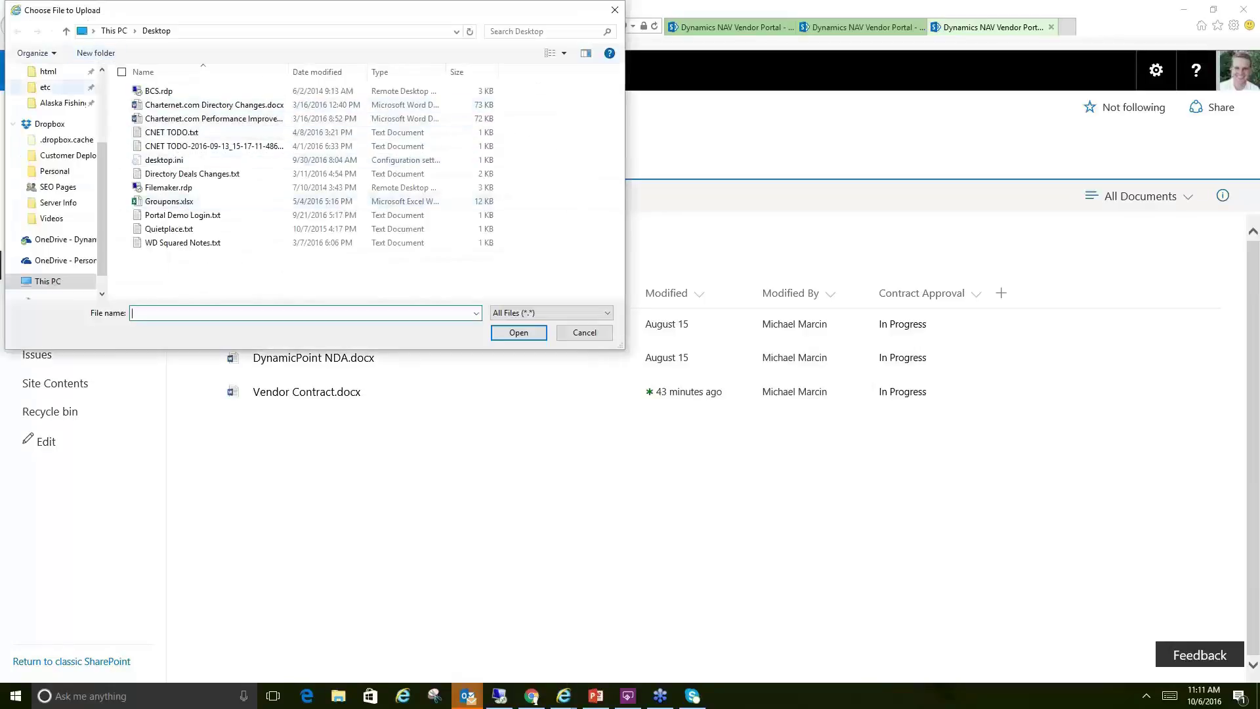
left_click_drag(102, 164, 103, 114)
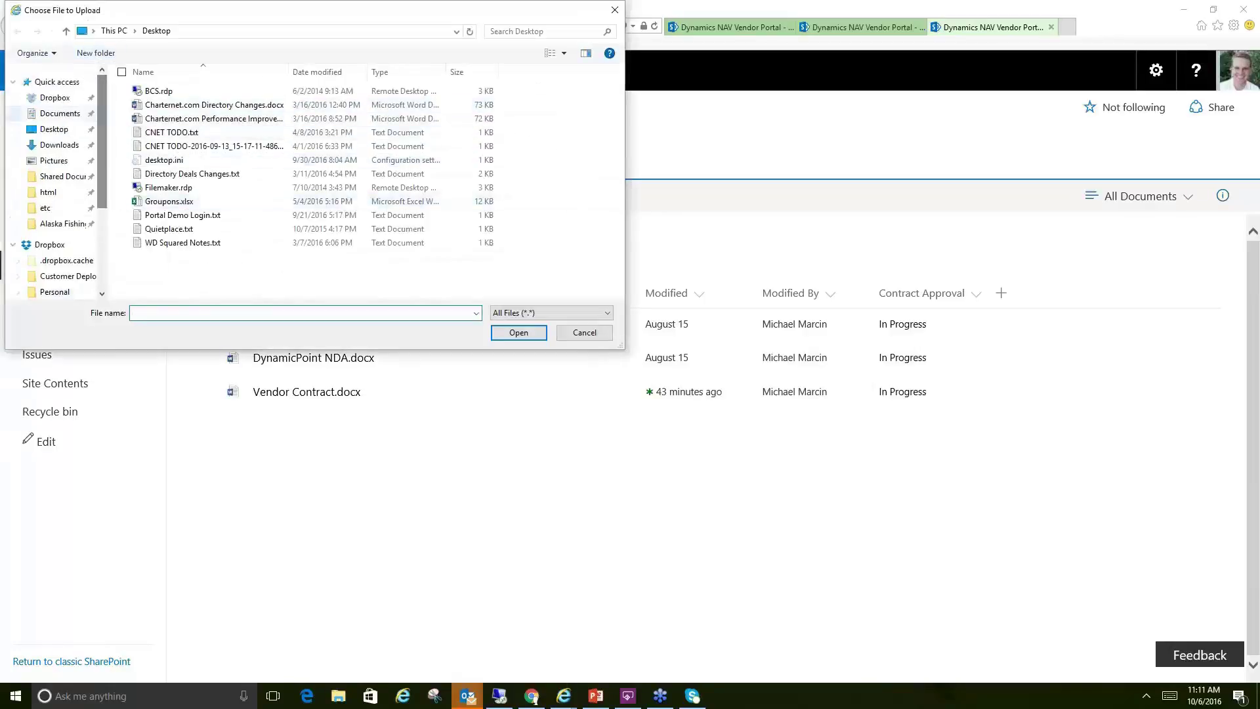
left_click(59, 144)
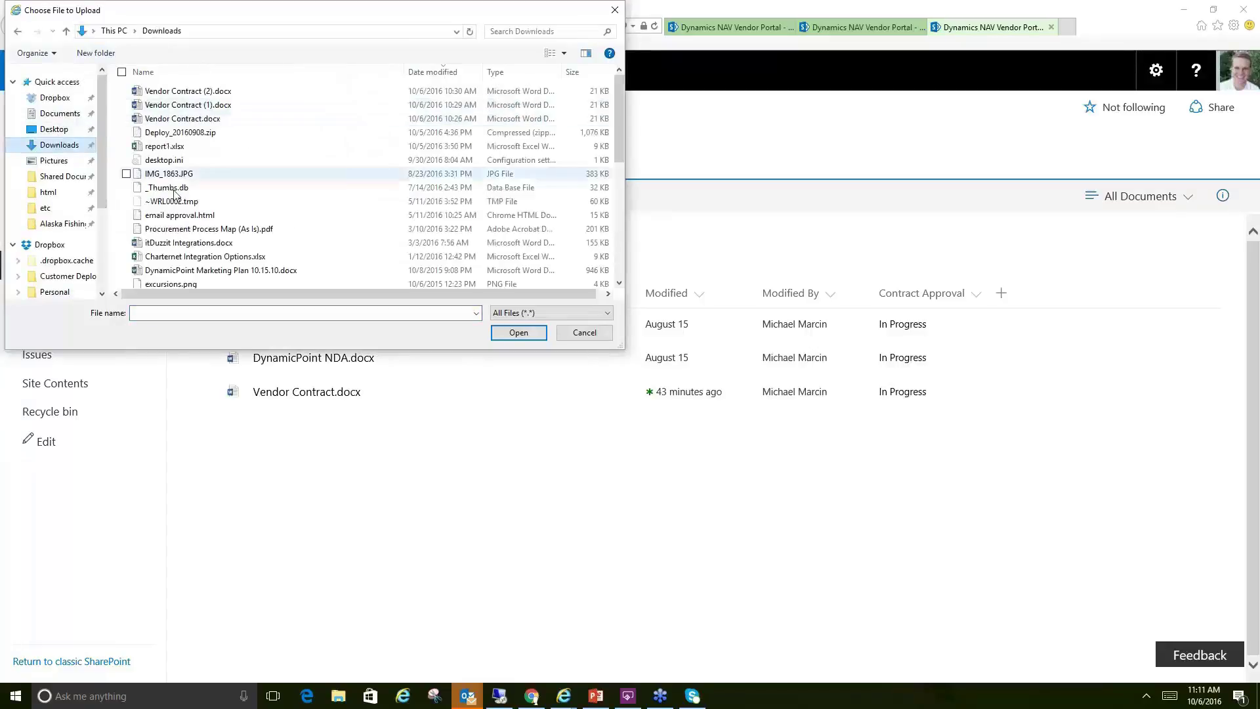
scroll(174, 193, "down", 8)
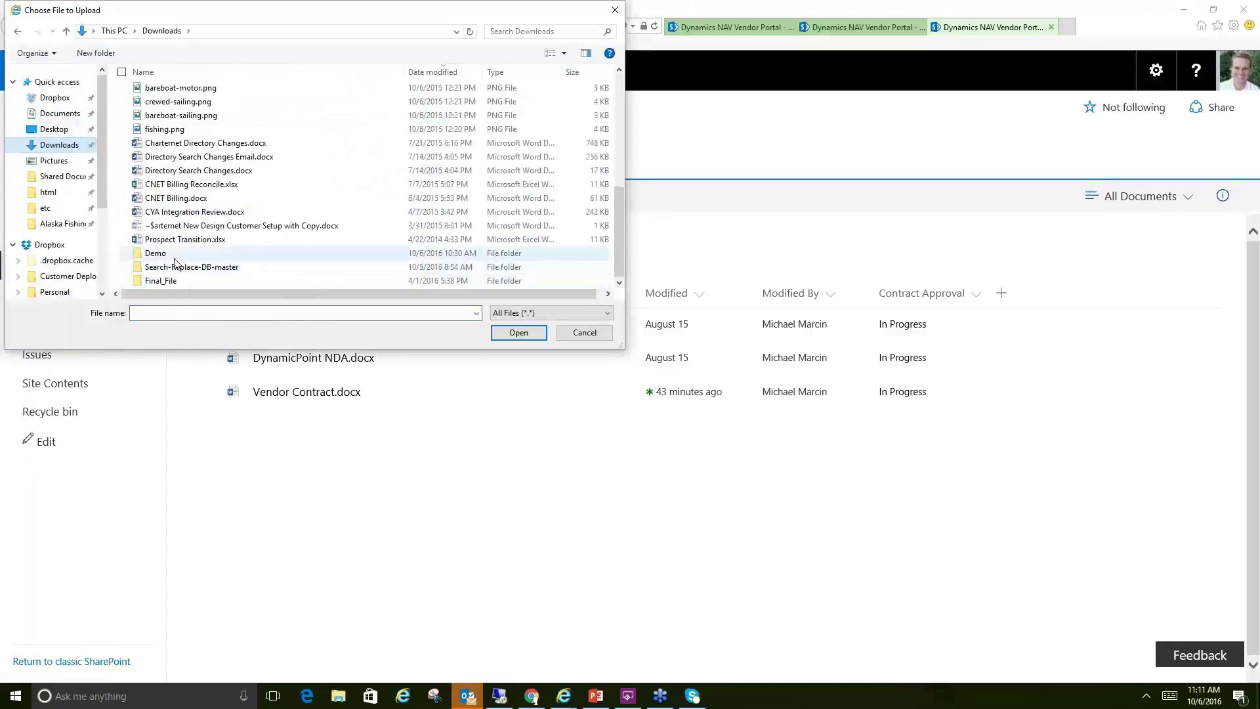
double_click(155, 254)
left_click(174, 92)
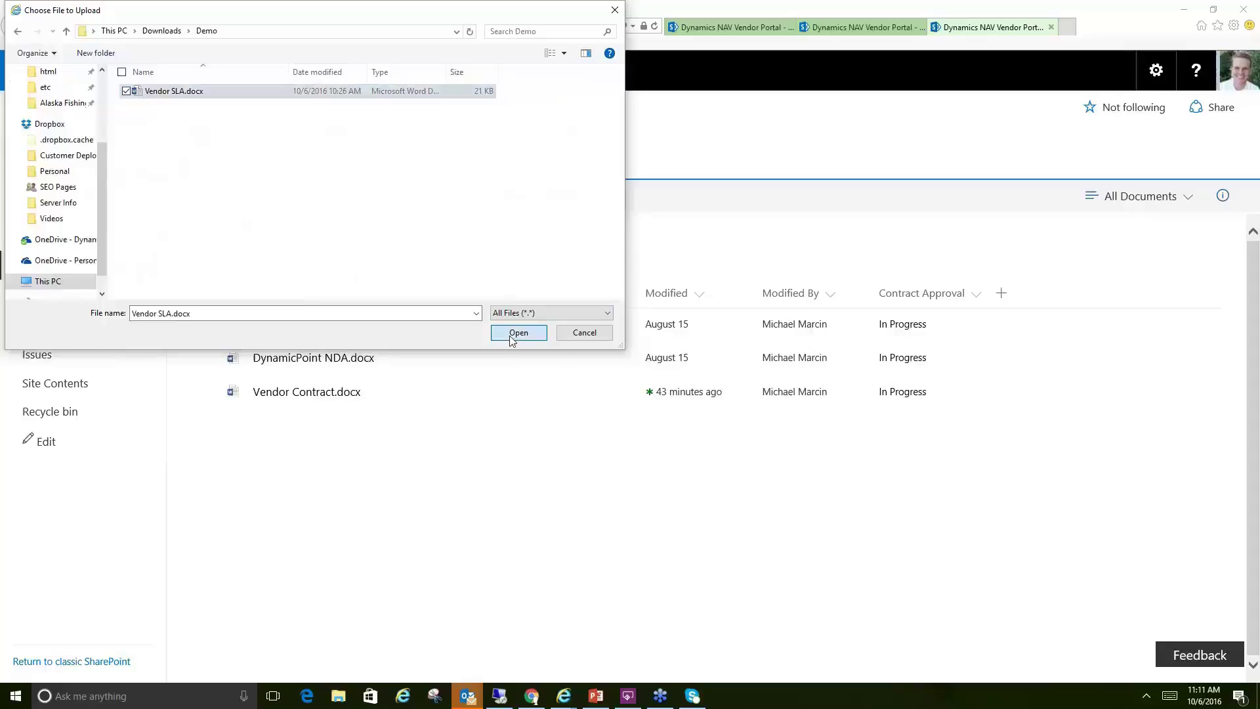
left_click(518, 333)
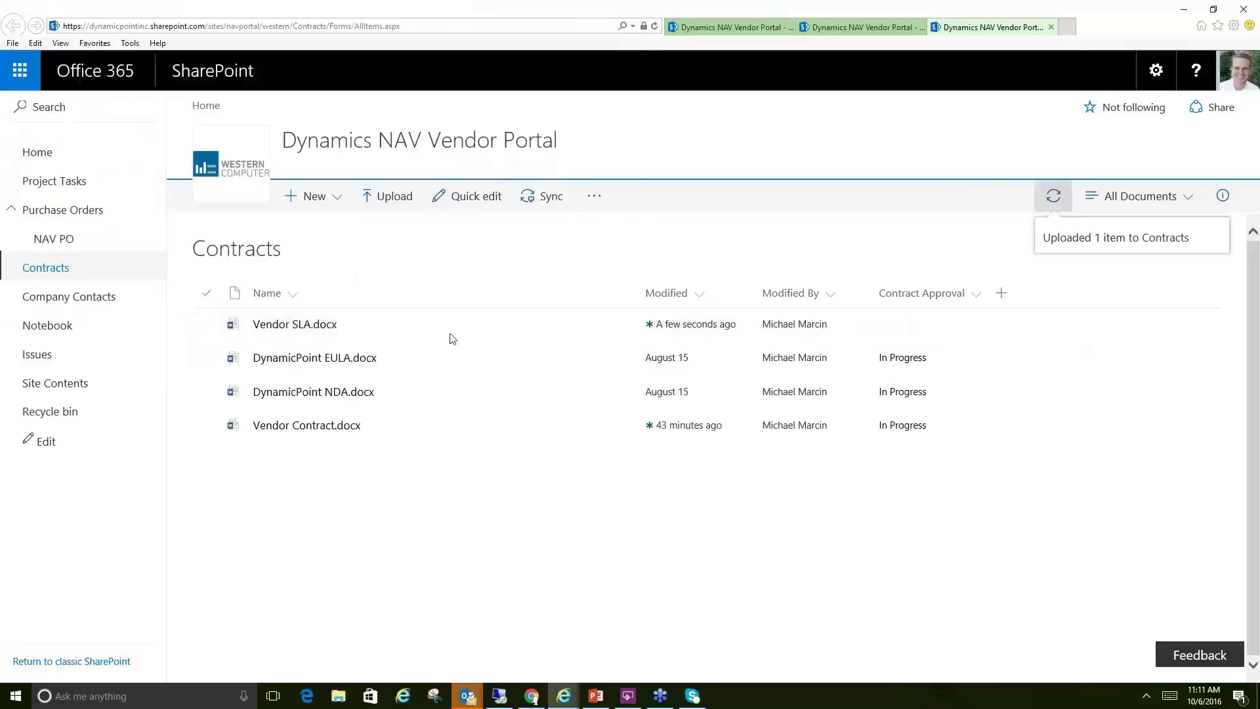
left_click_drag(400, 27, 63, 26)
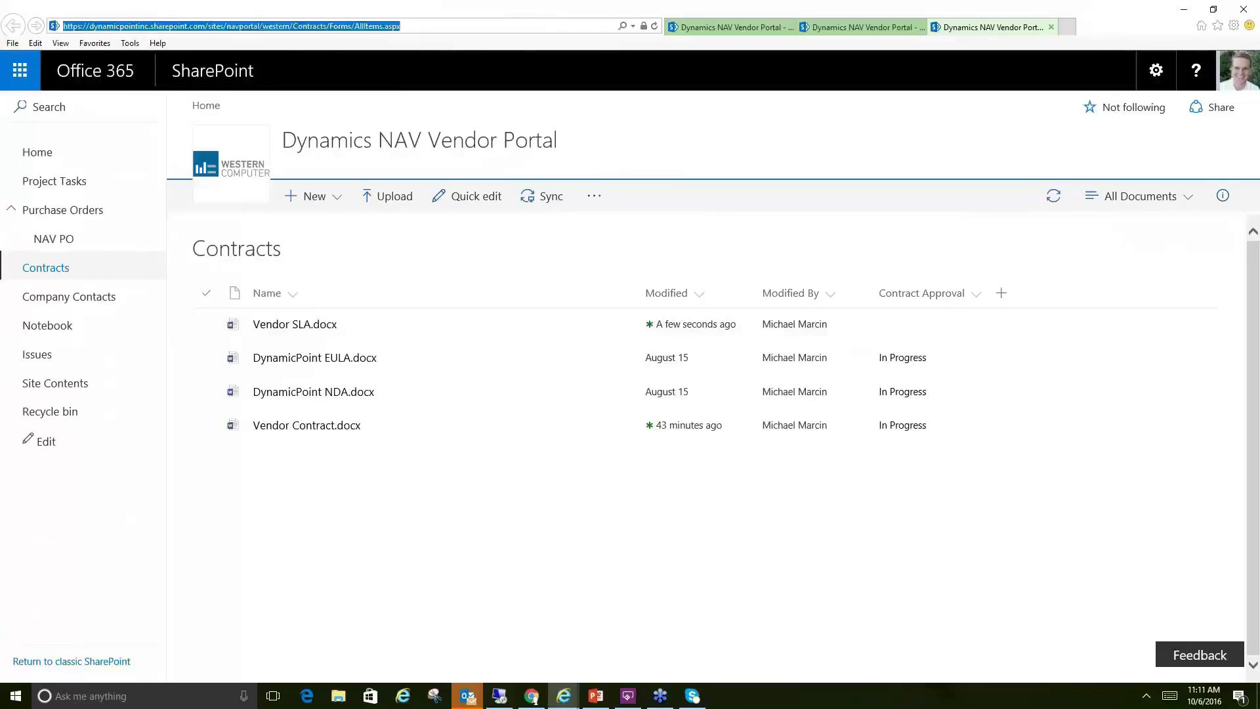
Reload the Contracts library so Vendor SLA.docx shows its approval In Progress
key("Return")
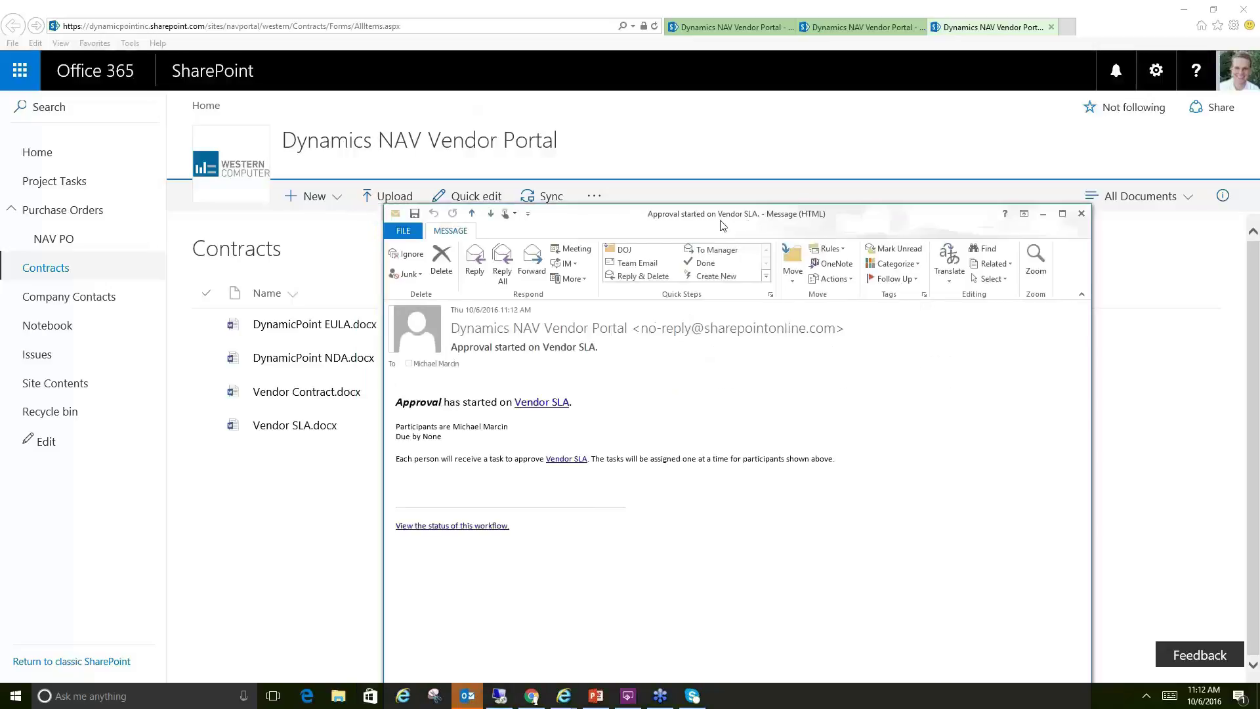
Dismiss the approval-started message and open the linked Vendor SLA document for review in Word
double_click(723, 216)
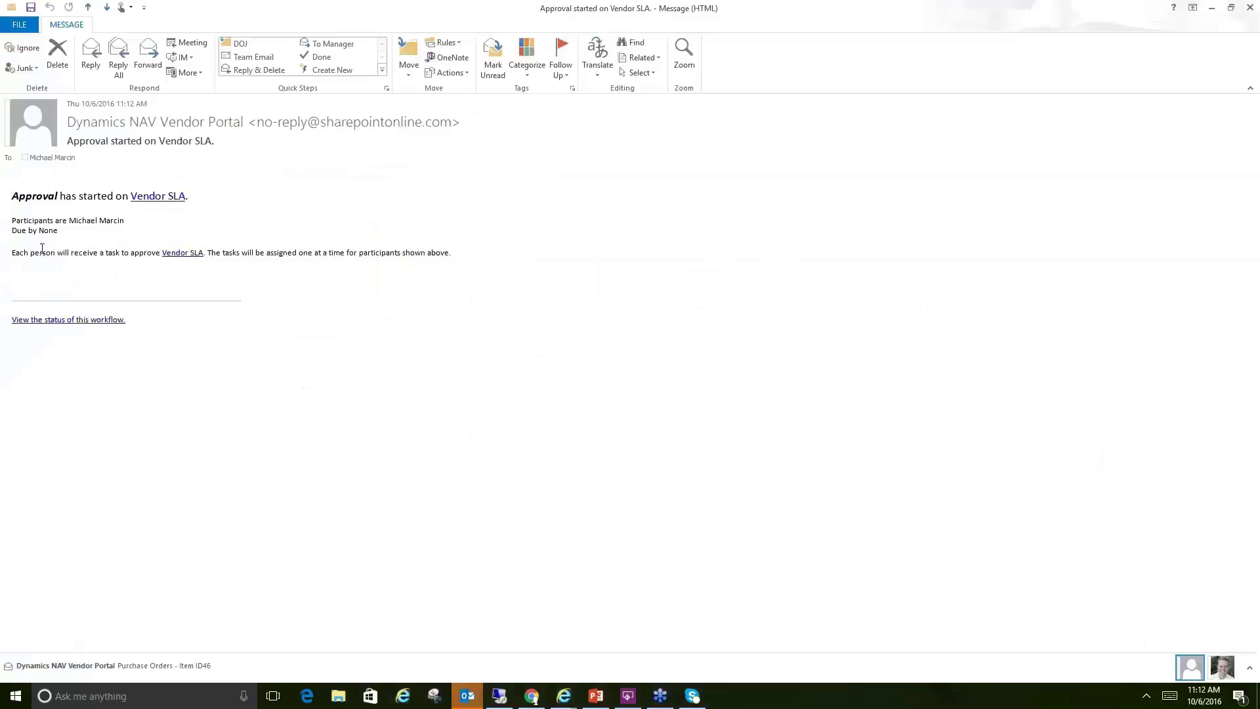
key("Escape")
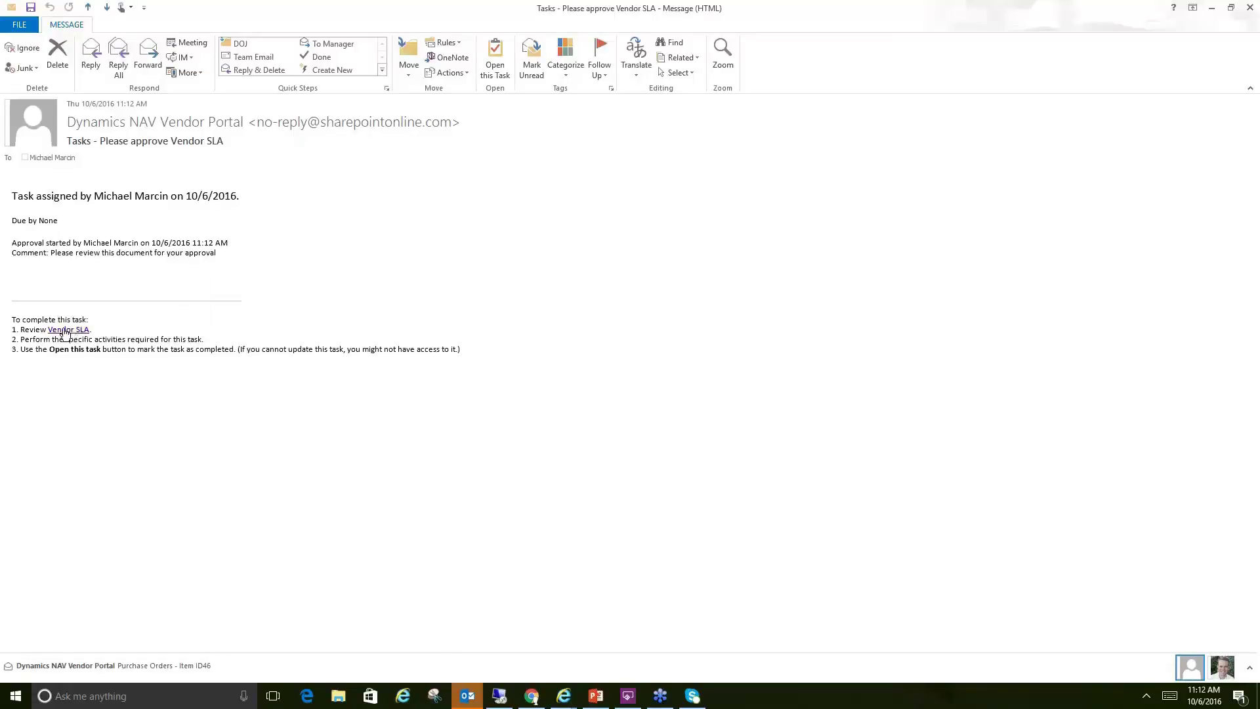
left_click(66, 330)
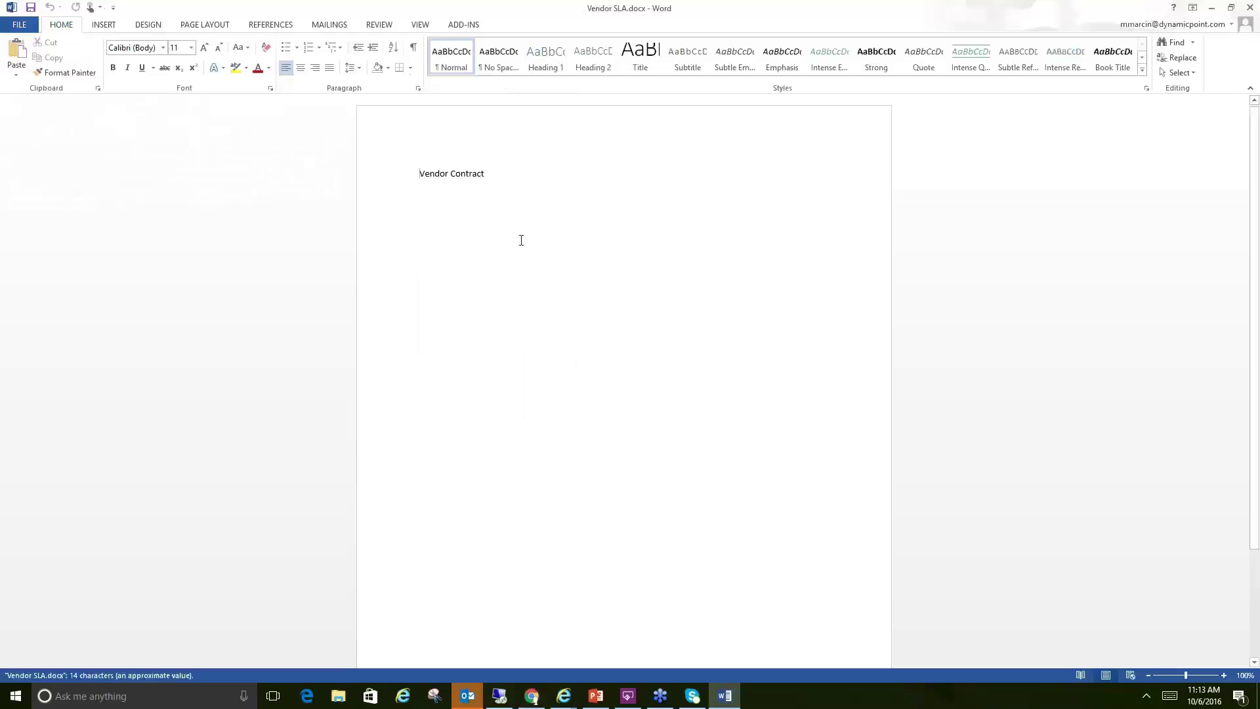
left_click(388, 180)
key("Right")
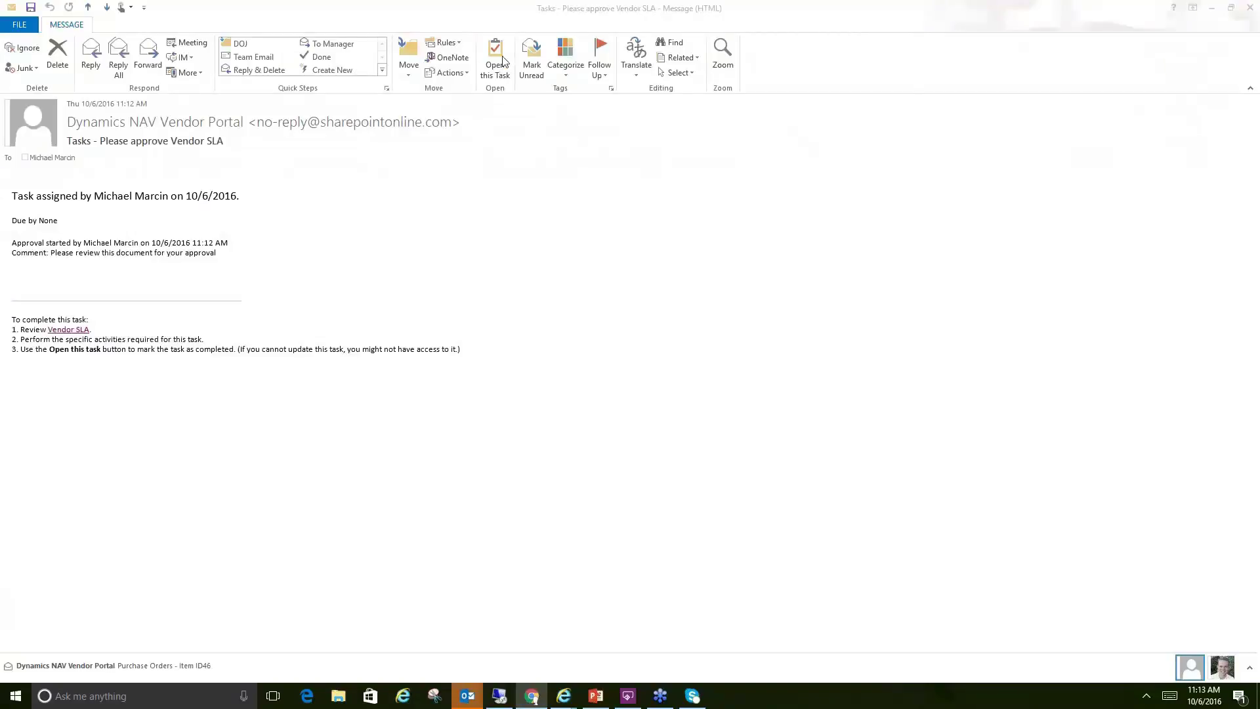
Open the Please approve Vendor SLA task form, comment 'This looks good' and choose Approve
left_click(506, 202)
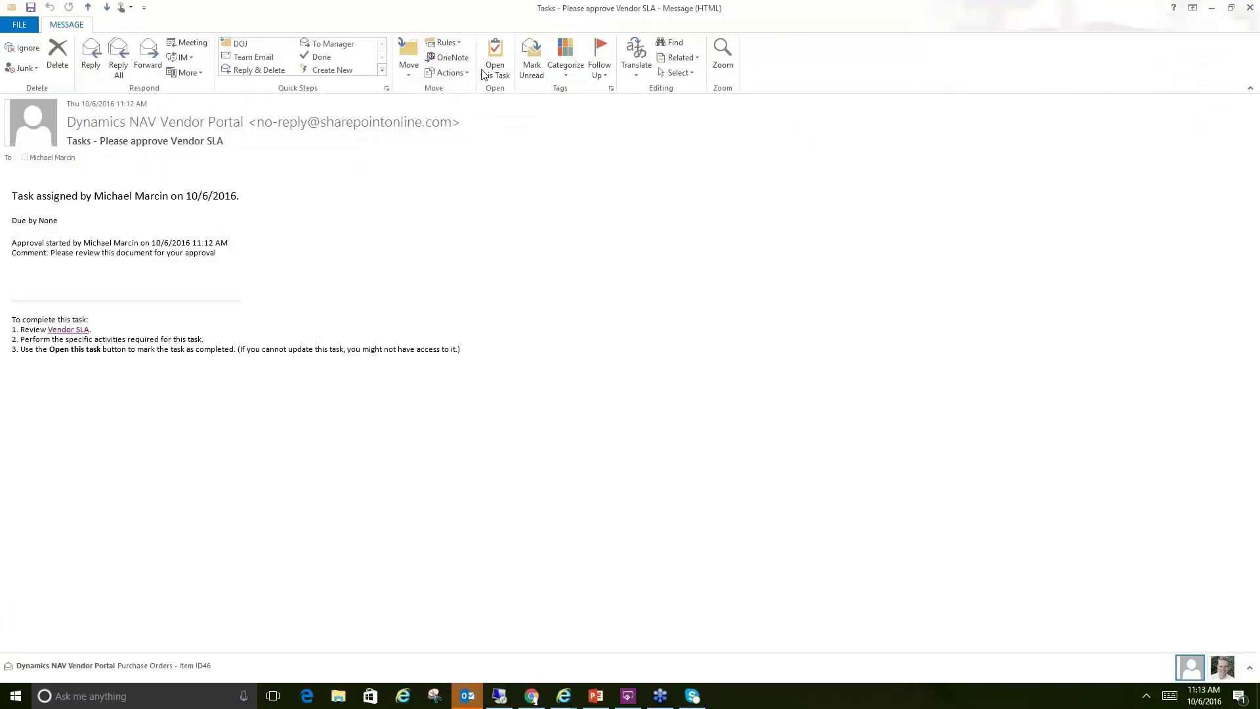
left_click(497, 57)
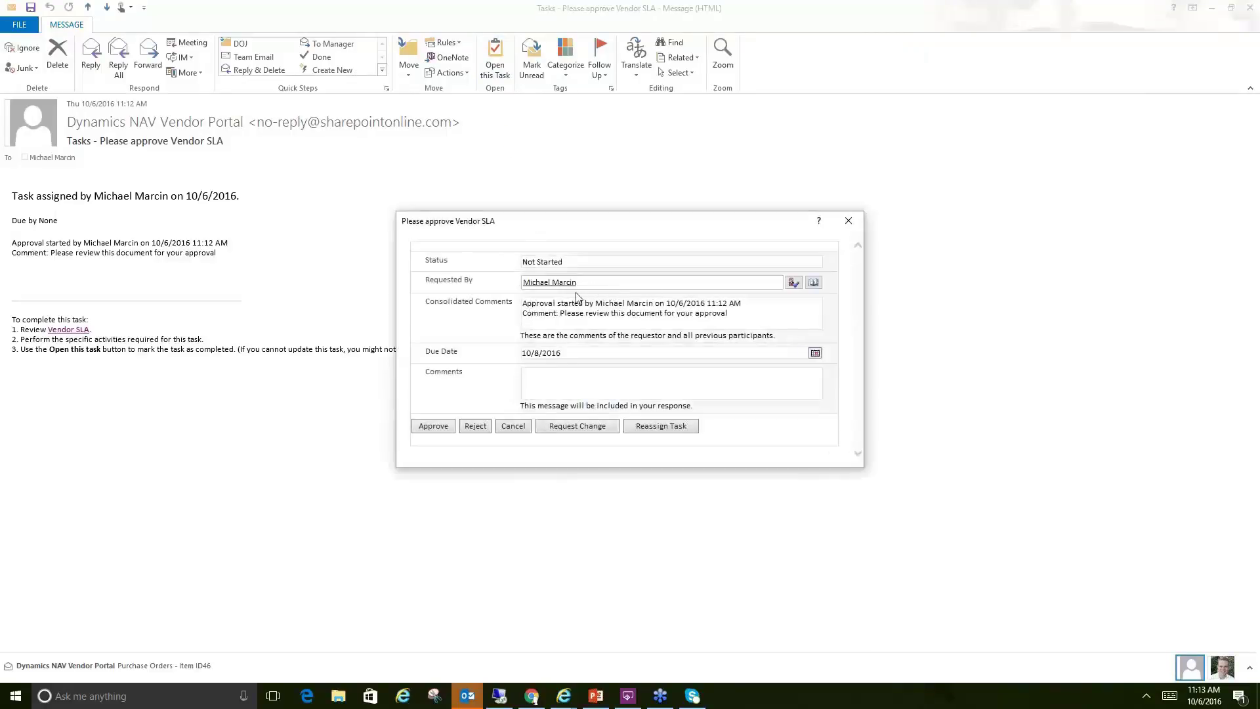
left_click(574, 391)
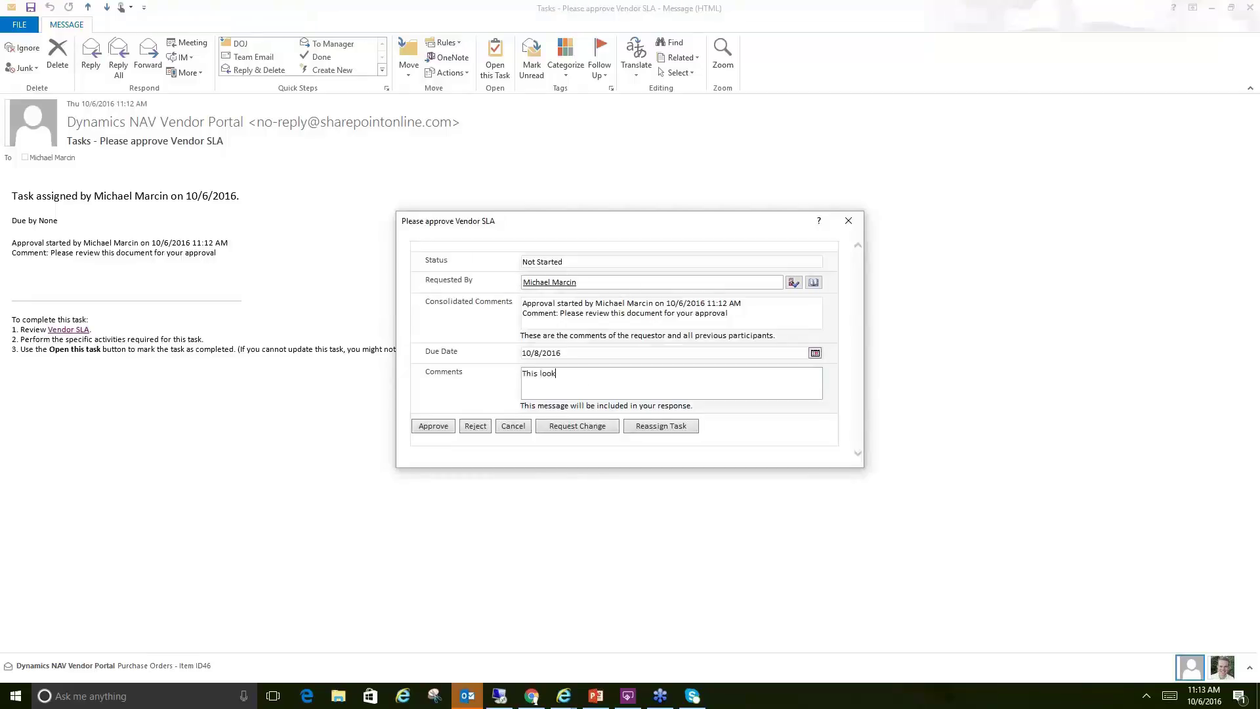
type("This looks good.")
left_click(432, 426)
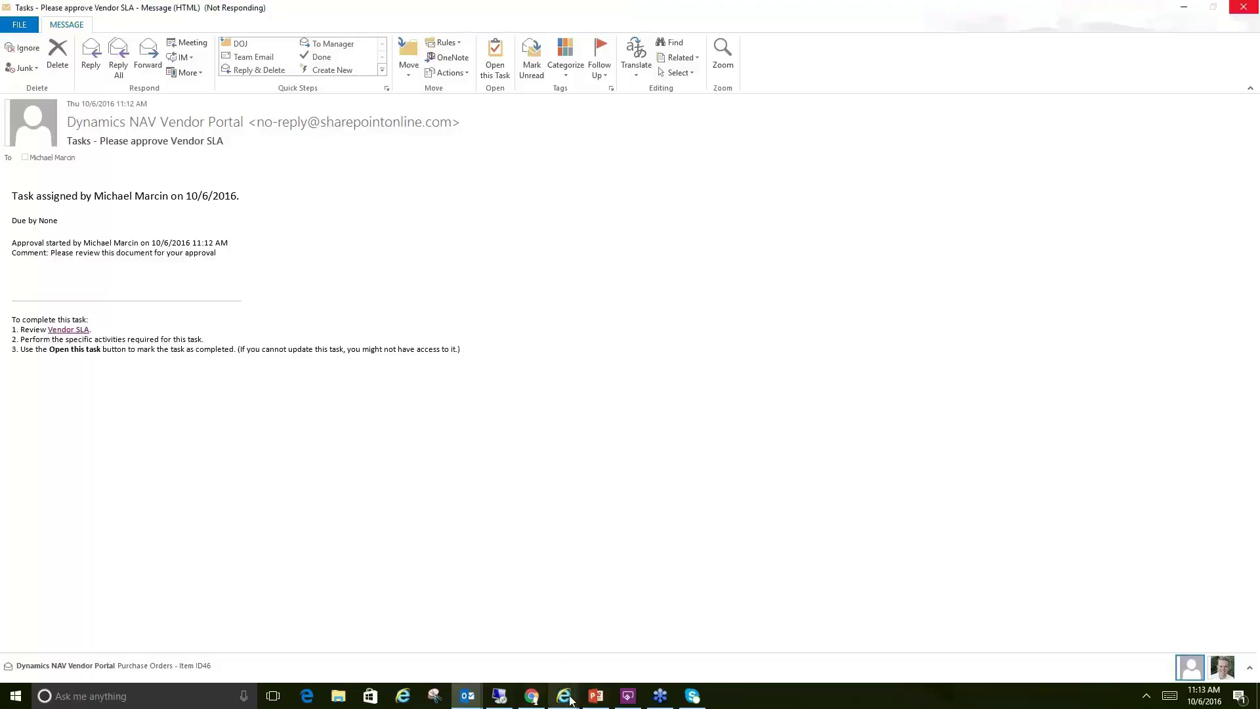
Reload the Contracts page to confirm Vendor SLA.docx shows Approved, then go to the portal Home
mouse_move(570, 700)
left_click(695, 630)
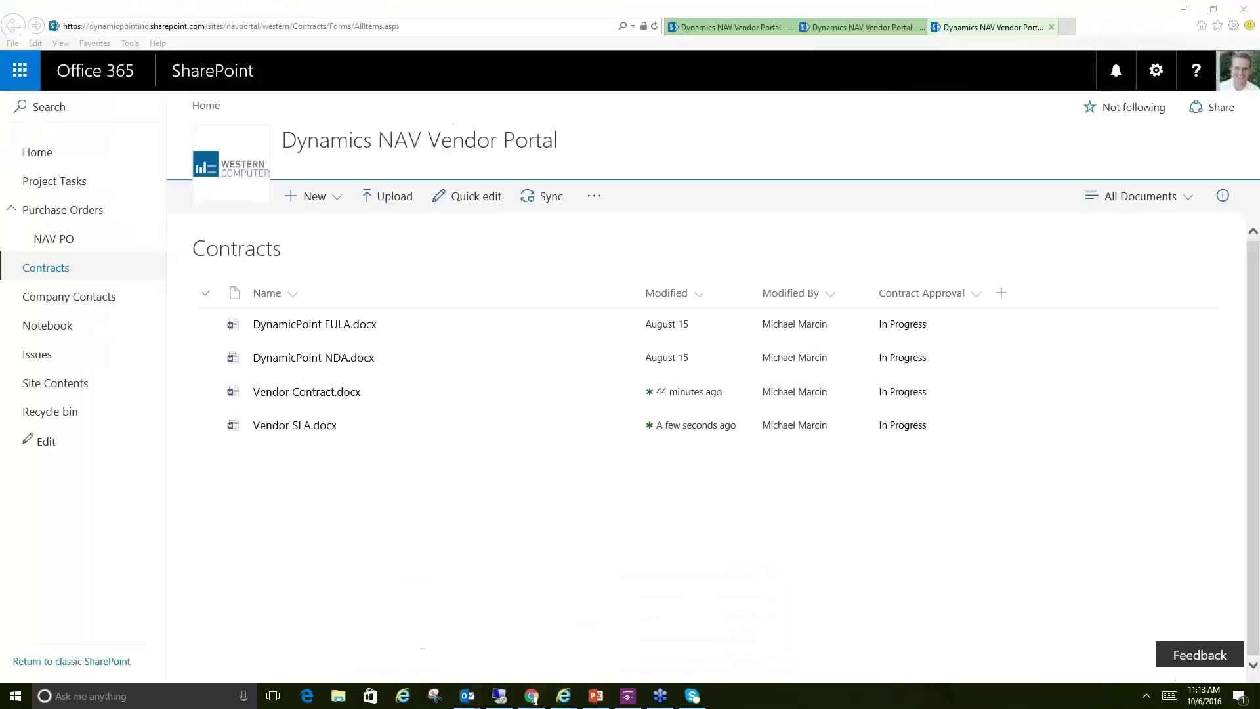
left_click(493, 28)
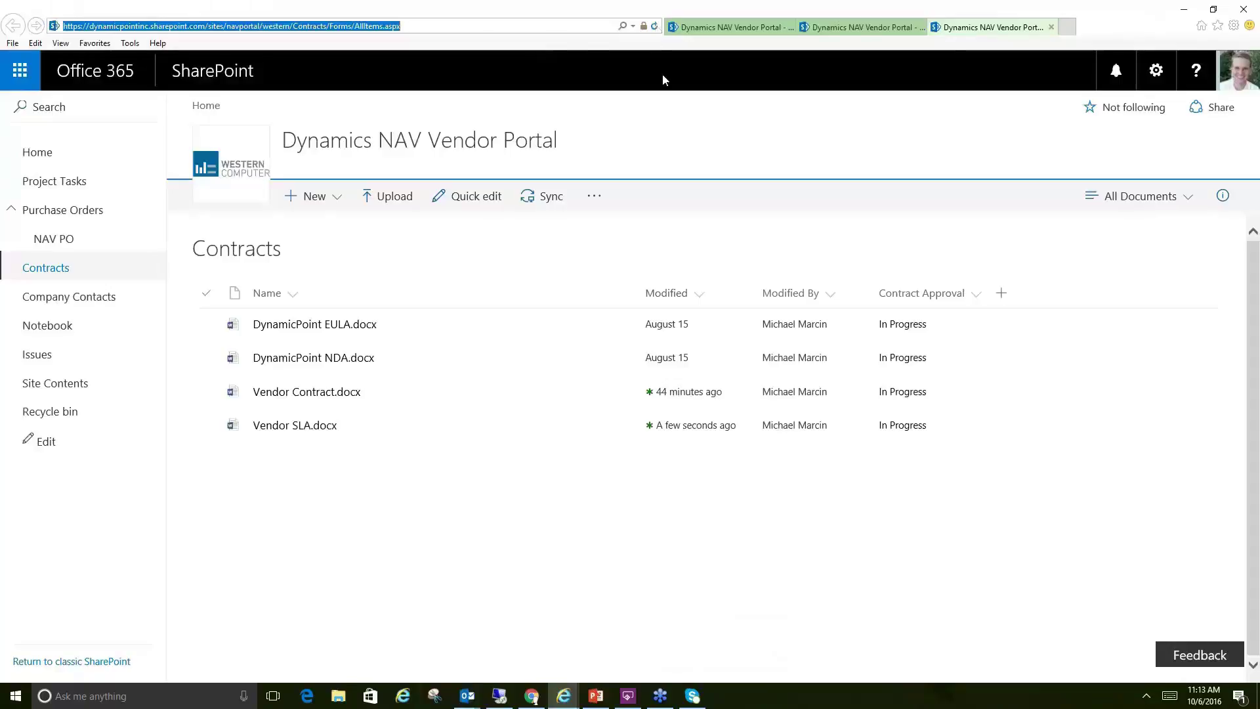
key("Return")
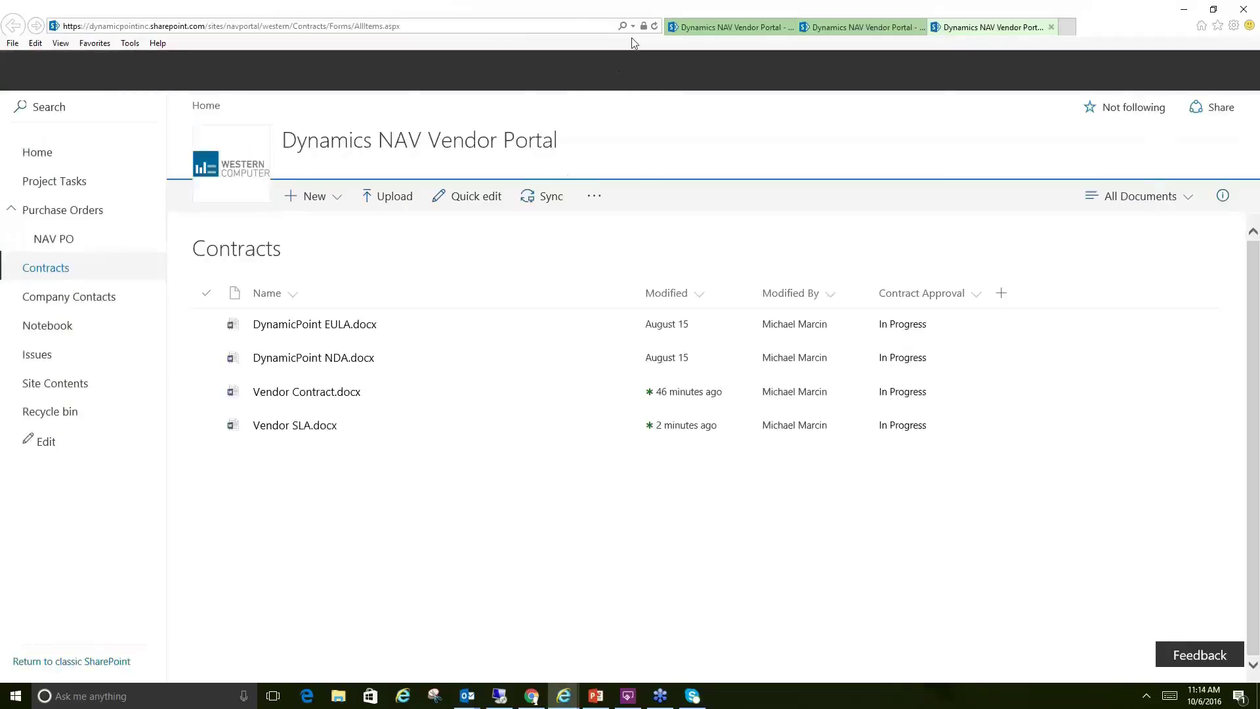
left_click(654, 26)
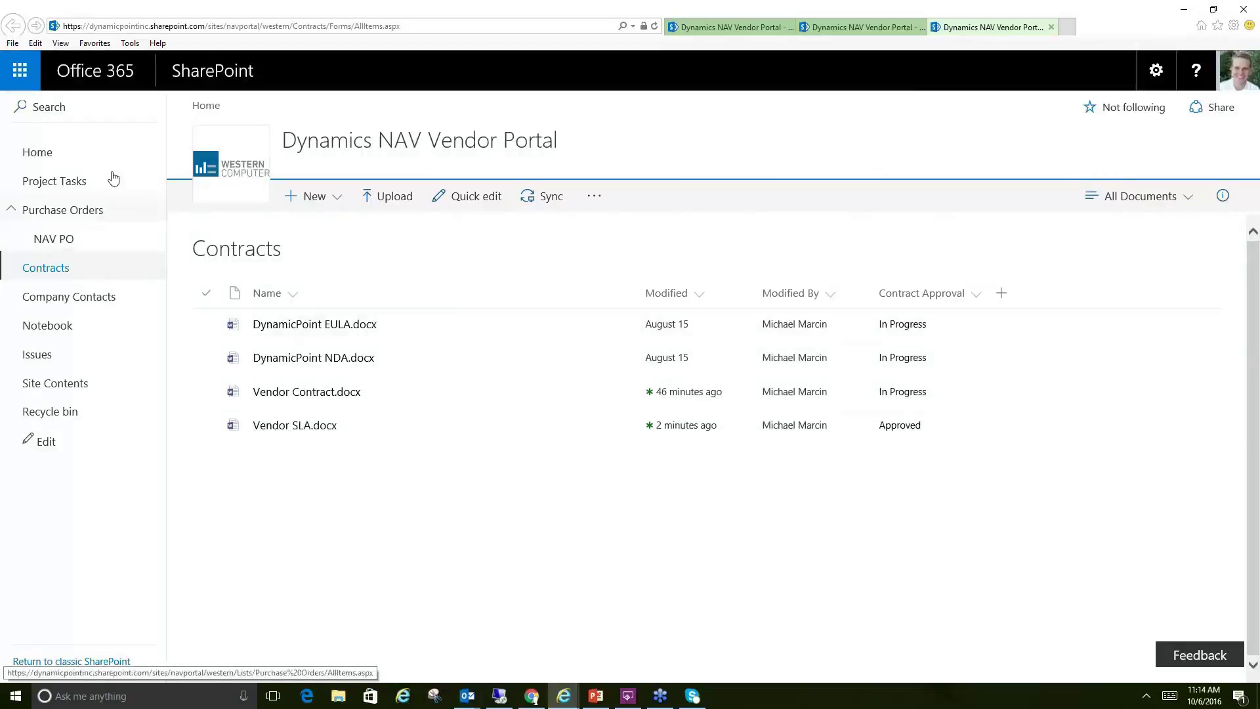
left_click(77, 155)
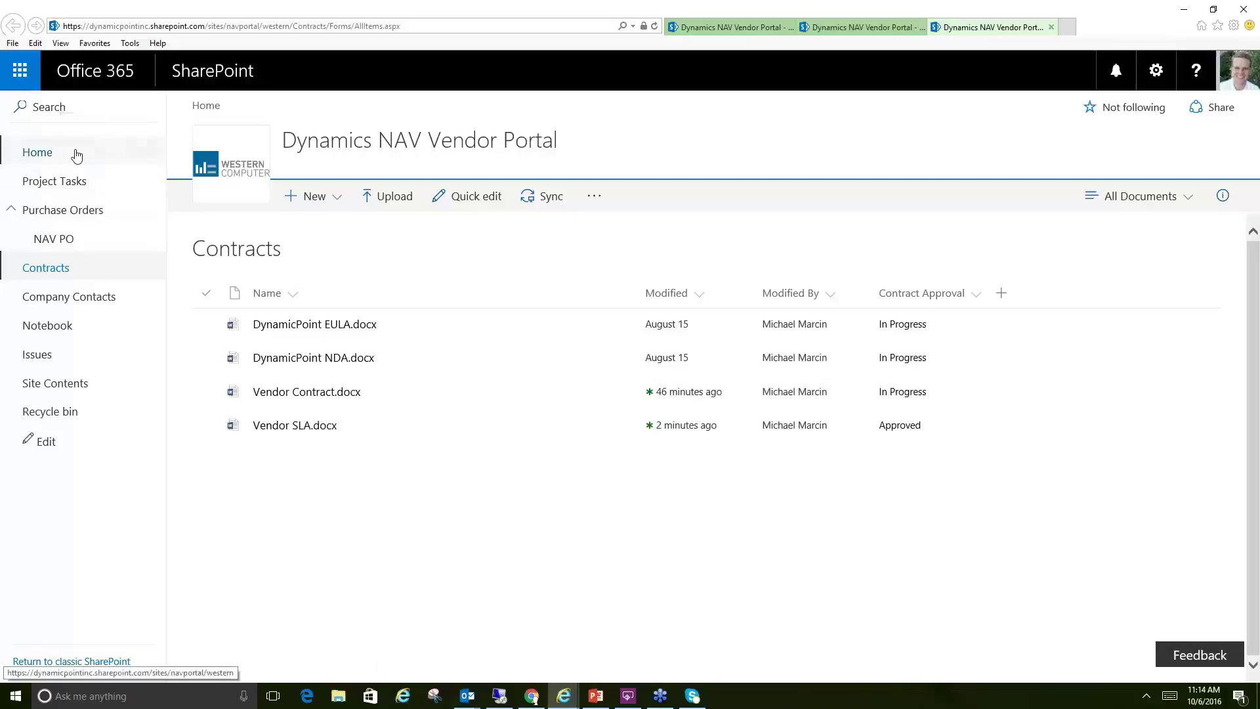